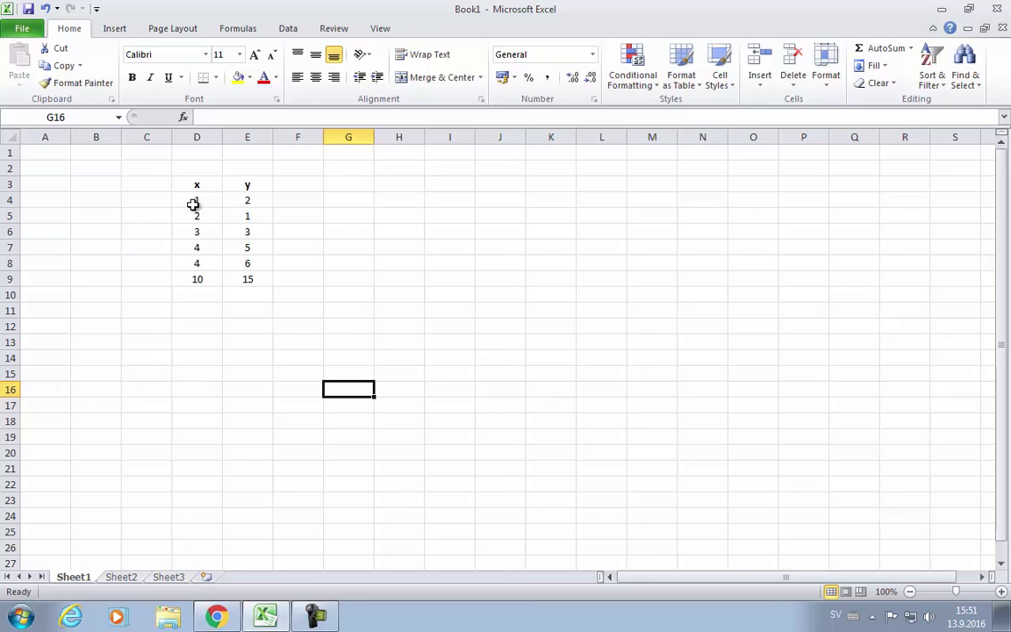
Step: Type =correl() in E12 and put the cursor between its empty parentheses
{"action": "left_click_drag", "start_coordinate": [191, 190], "coordinate": [241, 277]}
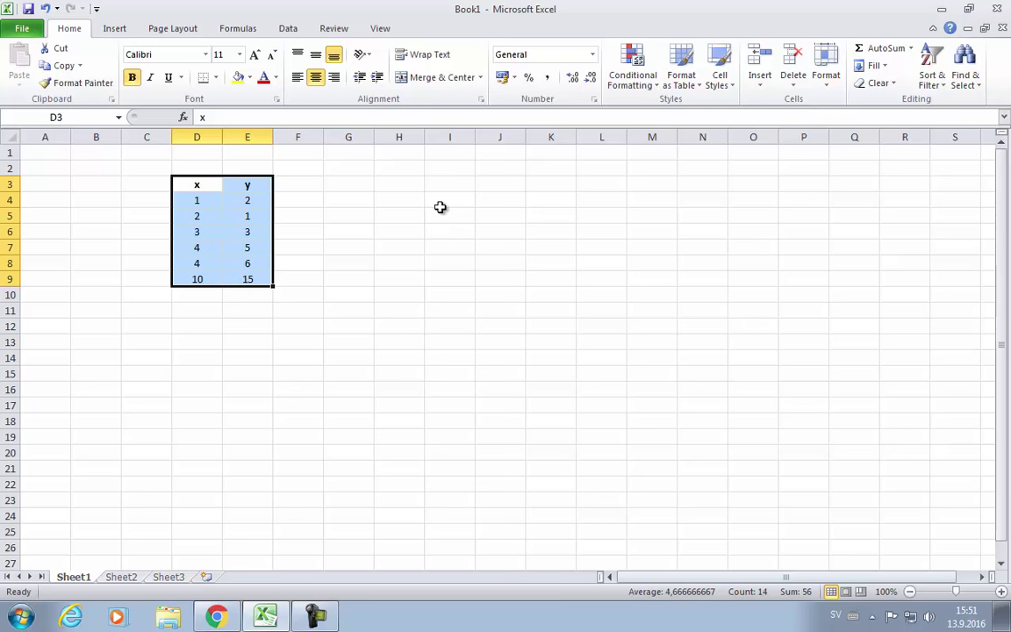
{"action": "left_click", "coordinate": [253, 325]}
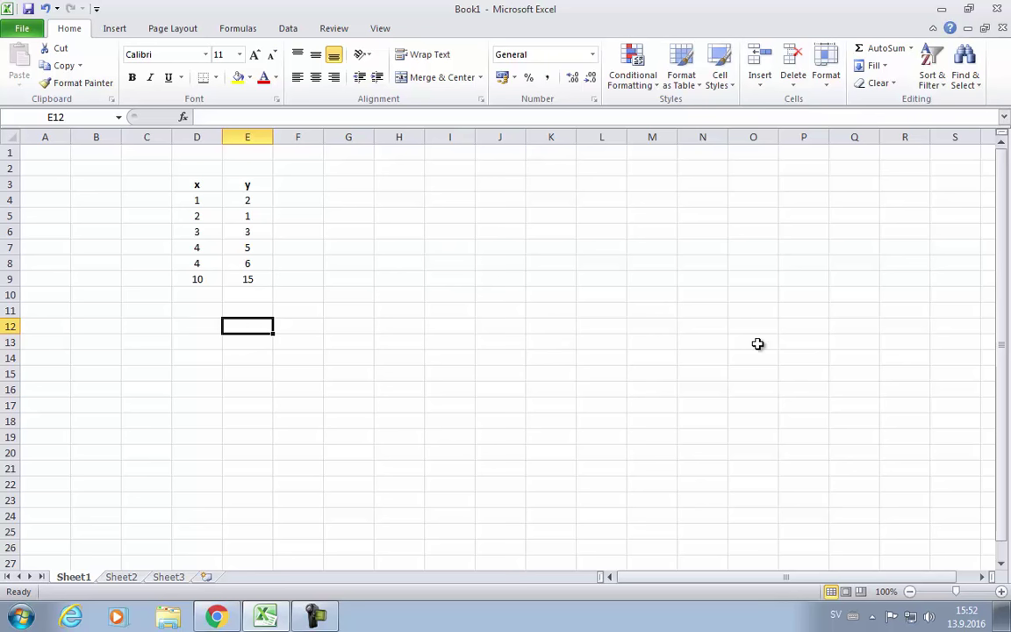
{"action": "type", "text": "=correl"}
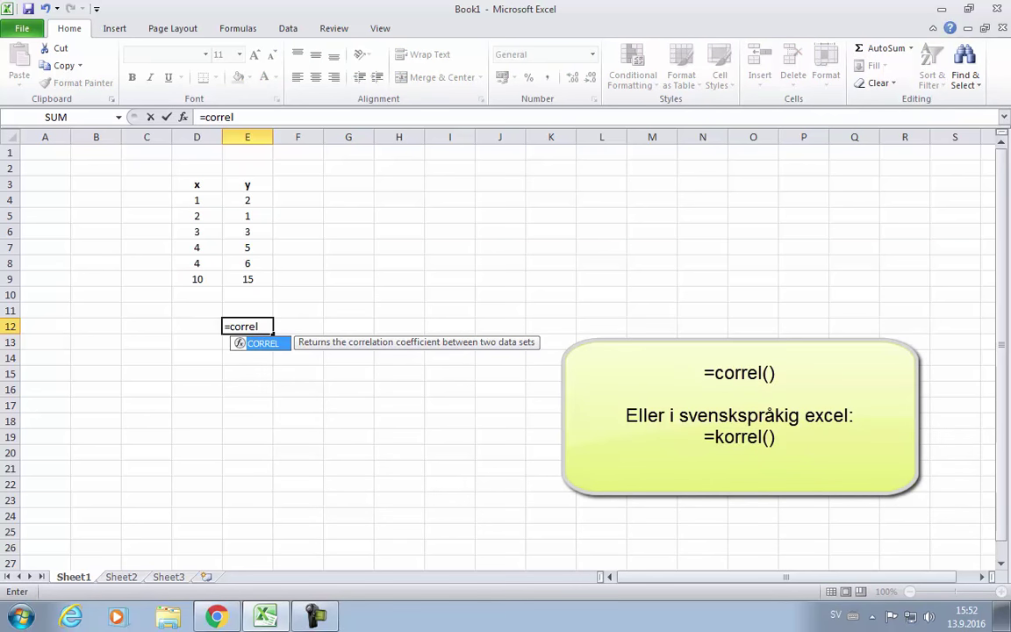
{"action": "type", "text": "()"}
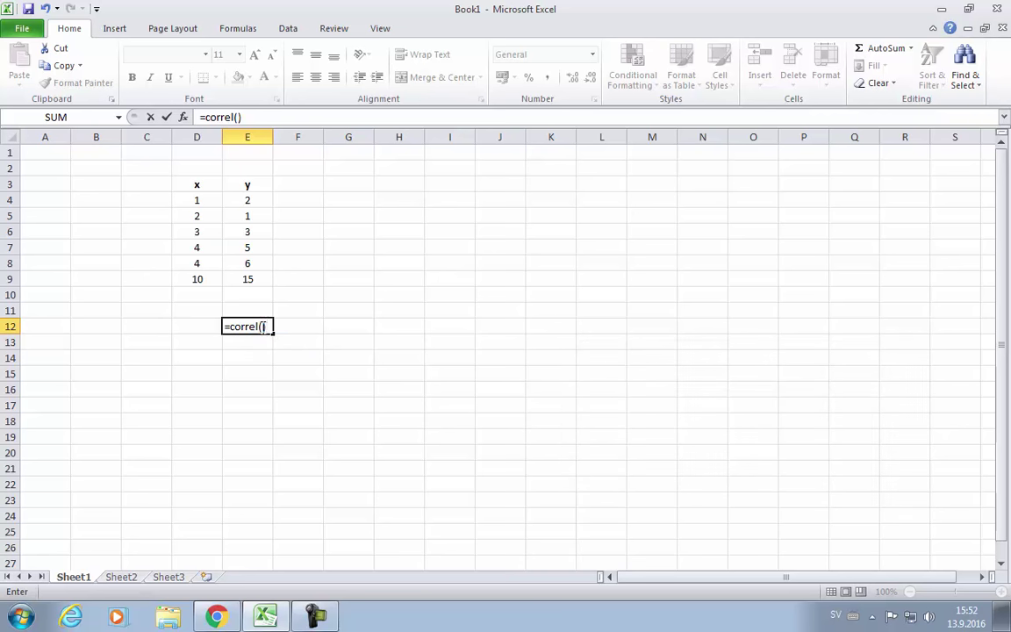
{"action": "left_click", "coordinate": [262, 326]}
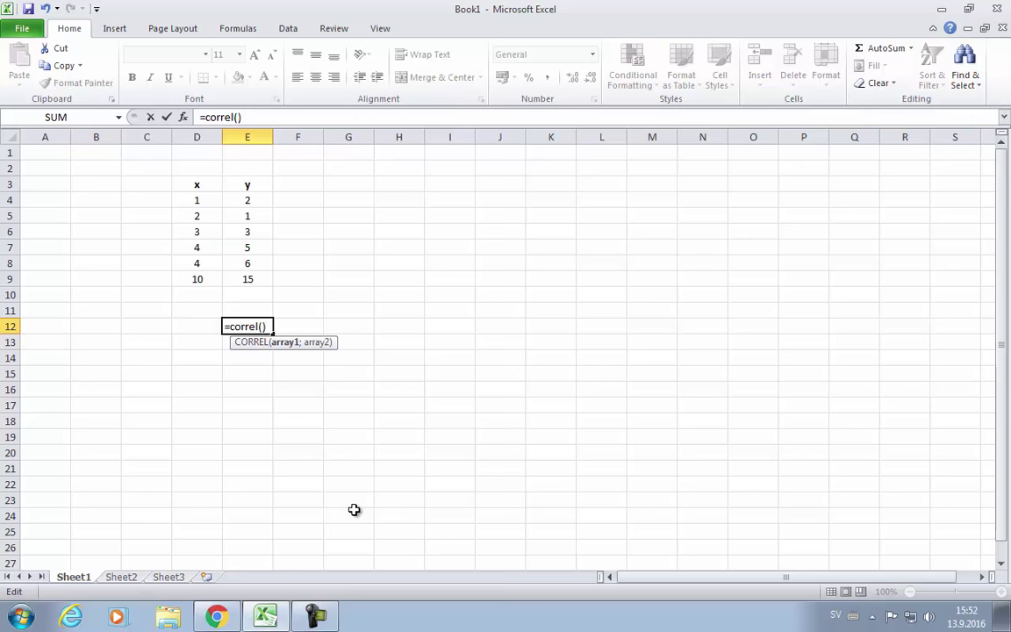
Step: Give CORREL the arrays D4:D9 and E4:E9 so E12 shows 0,982397
{"action": "left_click", "coordinate": [183, 117]}
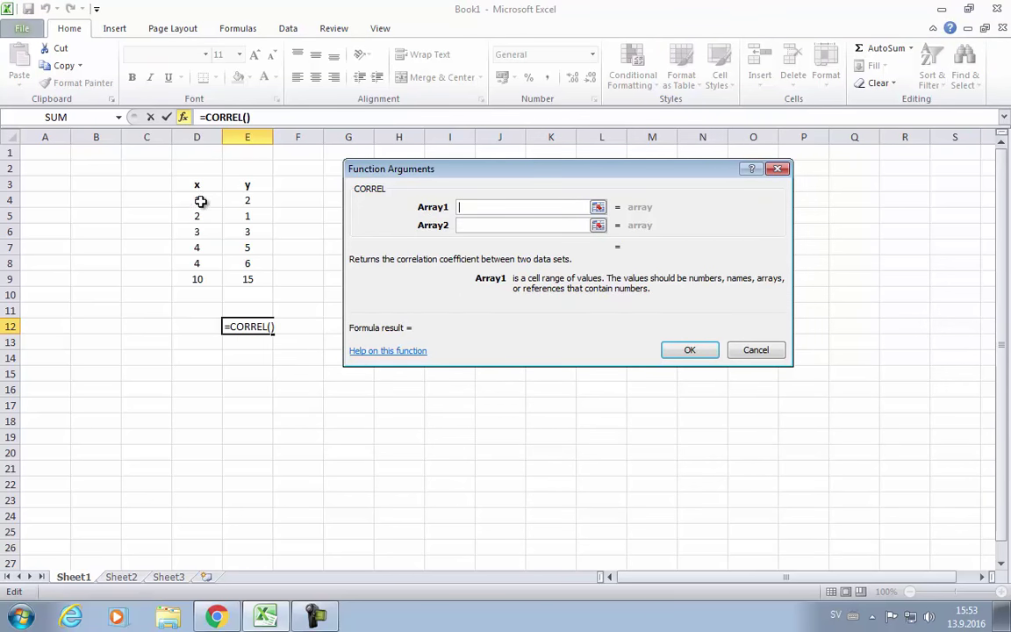
{"action": "left_click_drag", "start_coordinate": [200, 202], "coordinate": [201, 274]}
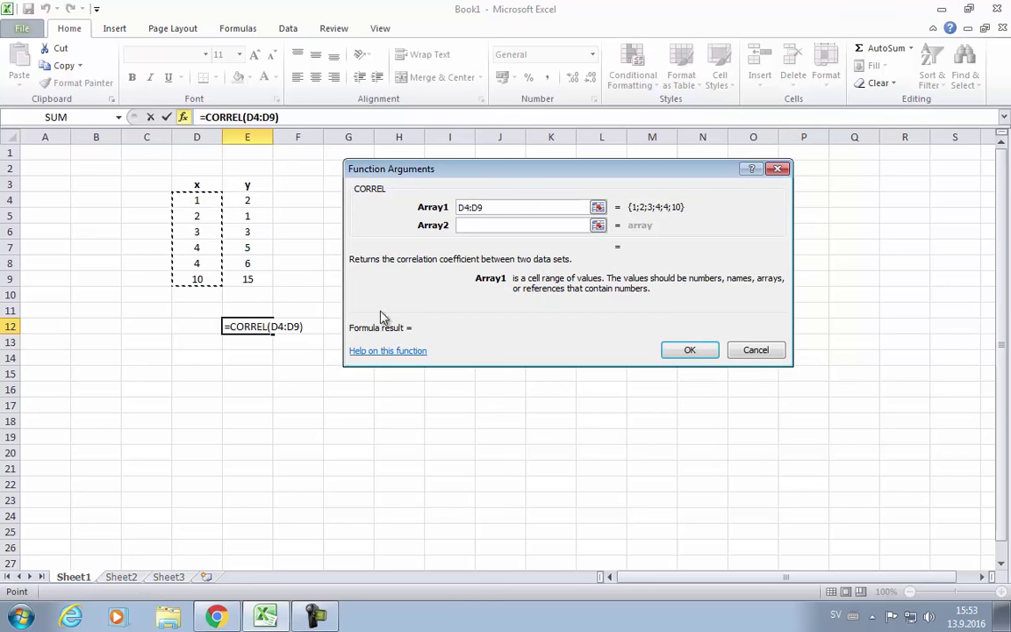
{"action": "left_click", "coordinate": [485, 226]}
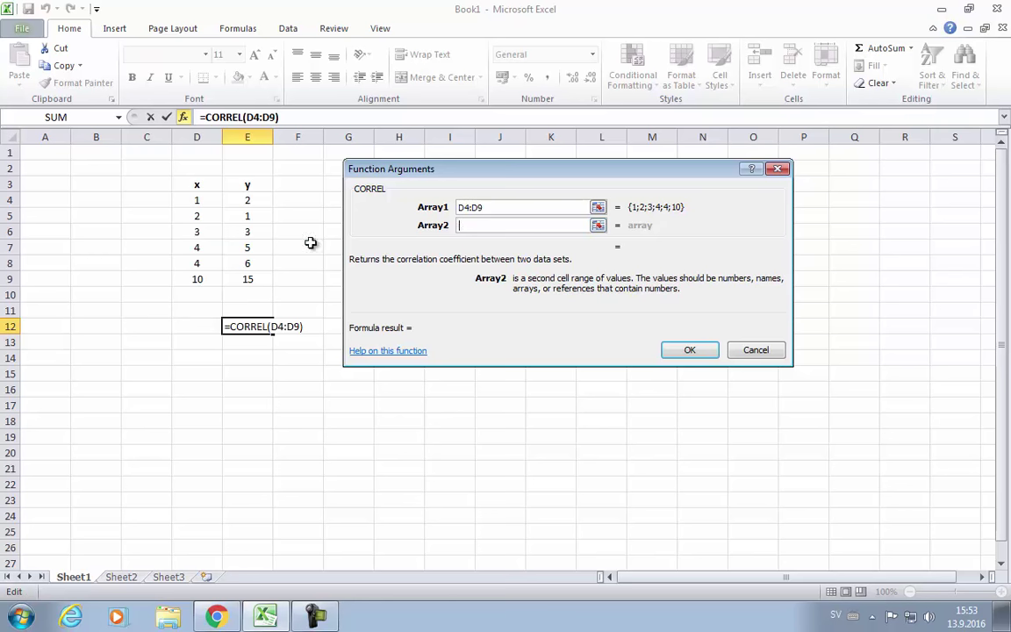
{"action": "left_click_drag", "start_coordinate": [248, 200], "coordinate": [250, 279]}
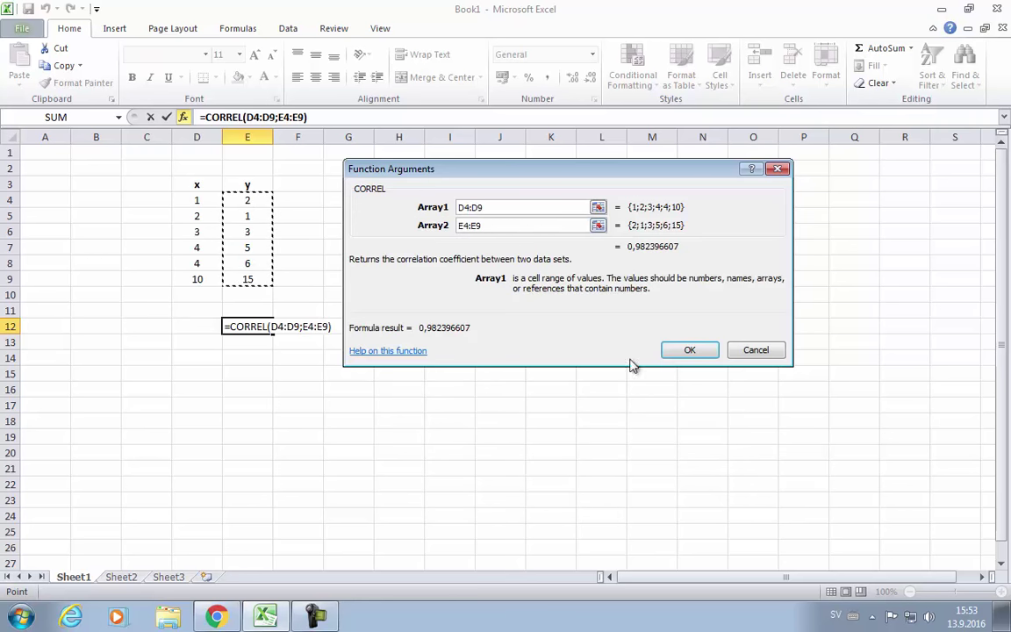
{"action": "left_click", "coordinate": [690, 351]}
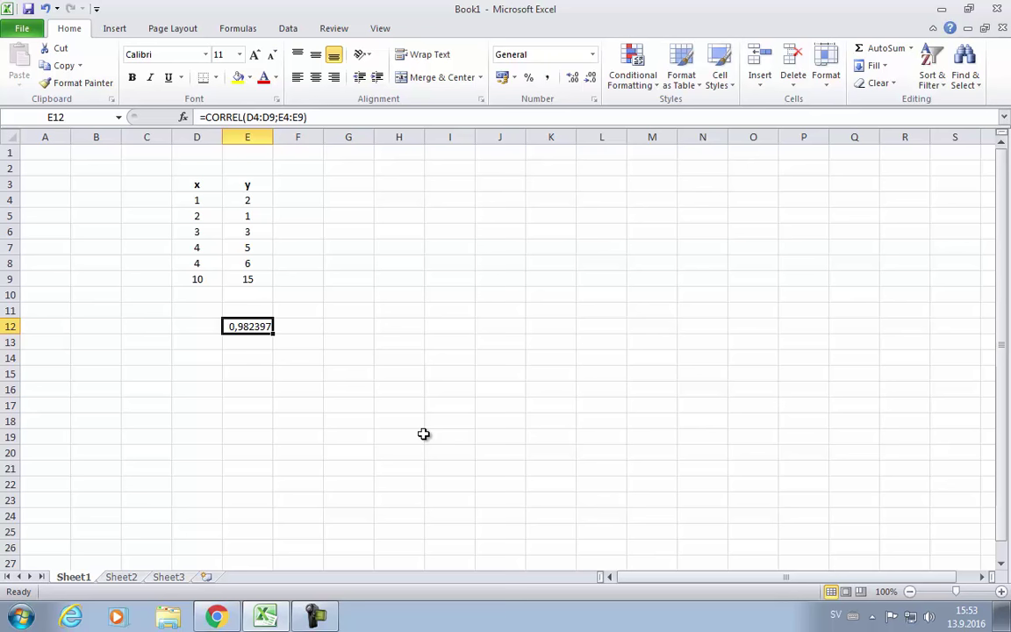
Step: Enter the headings rank_x in G3 and rank_y in H3
{"action": "left_click_drag", "start_coordinate": [197, 185], "coordinate": [195, 277]}
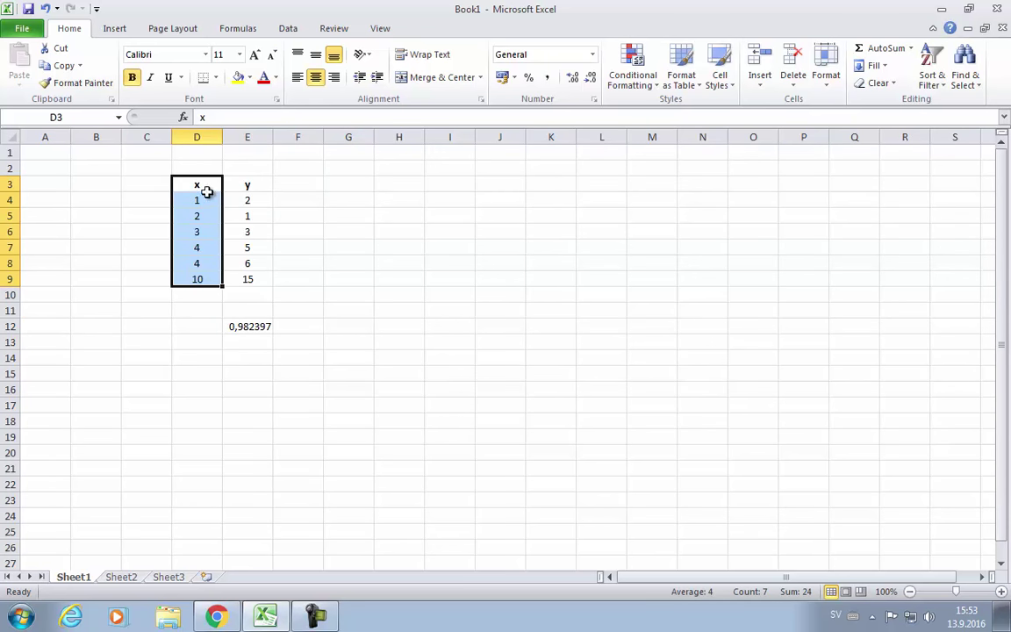
{"action": "left_click_drag", "start_coordinate": [183, 199], "coordinate": [190, 281]}
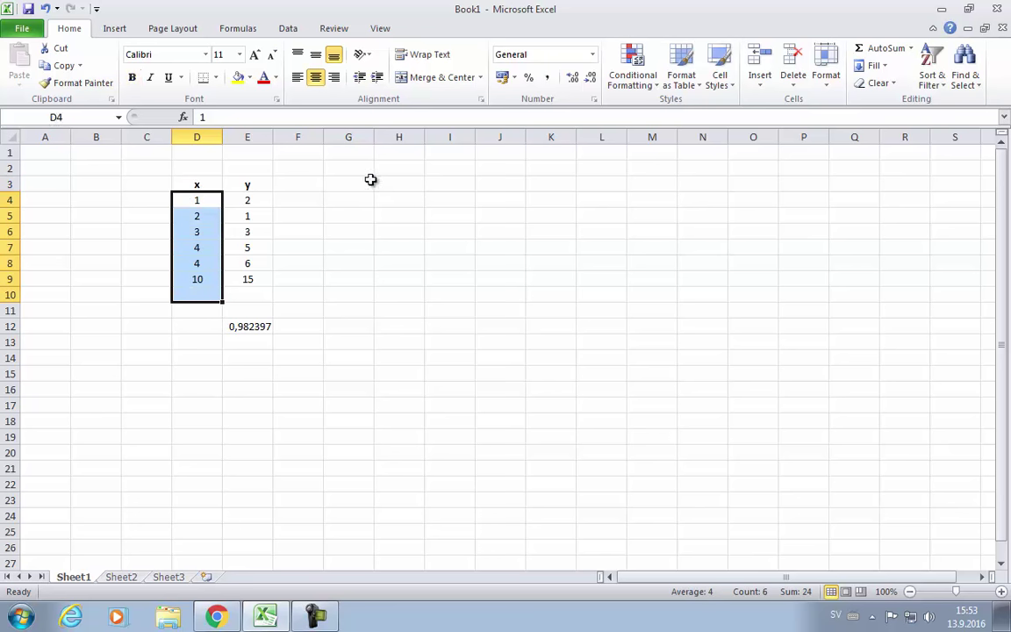
{"action": "left_click", "coordinate": [369, 182]}
{"action": "type", "text": "rank_x"}
{"action": "key", "text": "Right"}
{"action": "type", "text": "rank_y"}
{"action": "key", "text": "Return"}
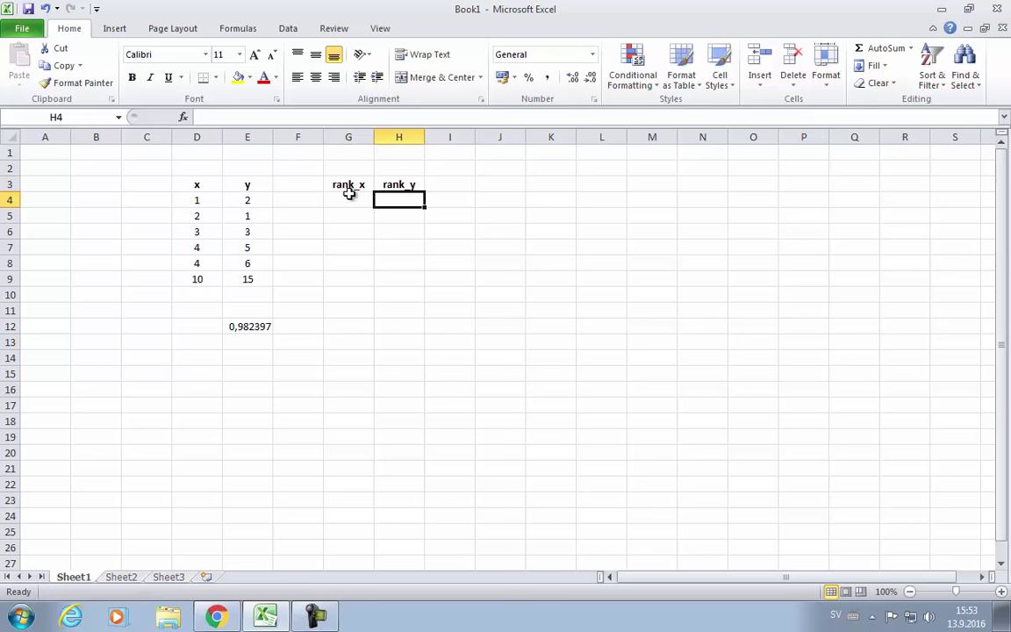
{"action": "mouse_move", "coordinate": [353, 200]}
{"action": "left_mouse_down"}
{"action": "mouse_move", "coordinate": [414, 255]}
{"action": "mouse_move", "coordinate": [411, 273]}
{"action": "left_mouse_up"}
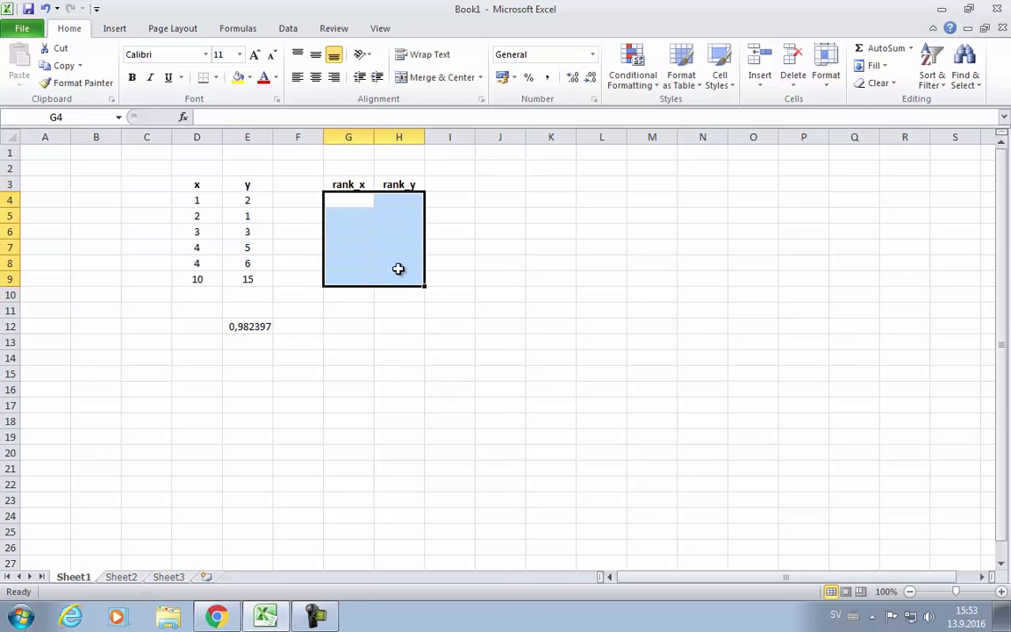
{"action": "left_click", "coordinate": [354, 199]}
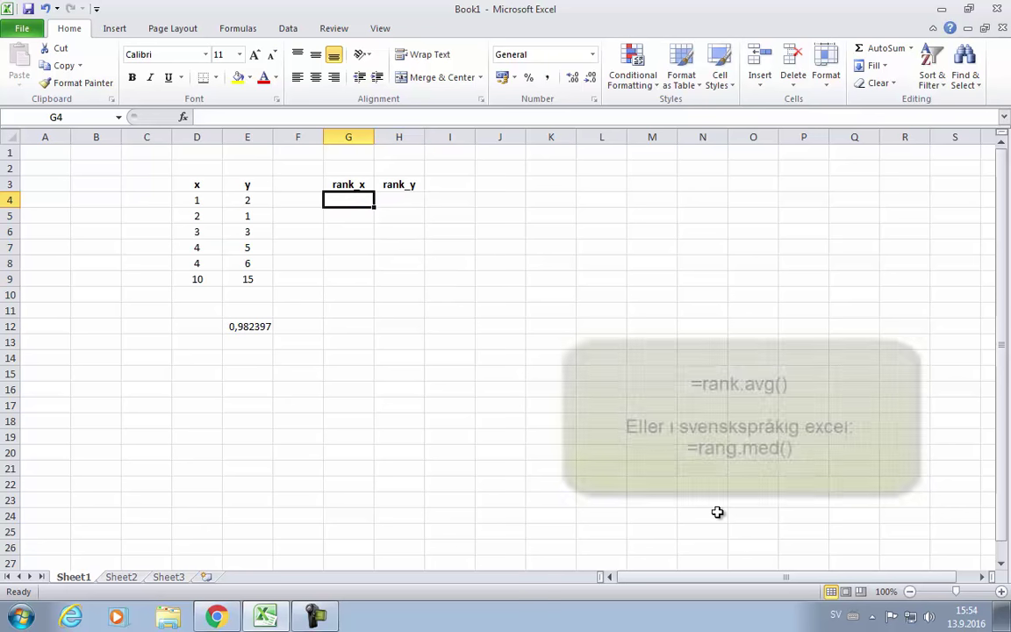
Step: Start =rank.avg() in G4 and enter D4 as its number to rank
{"action": "type", "text": "=rank.avg"}
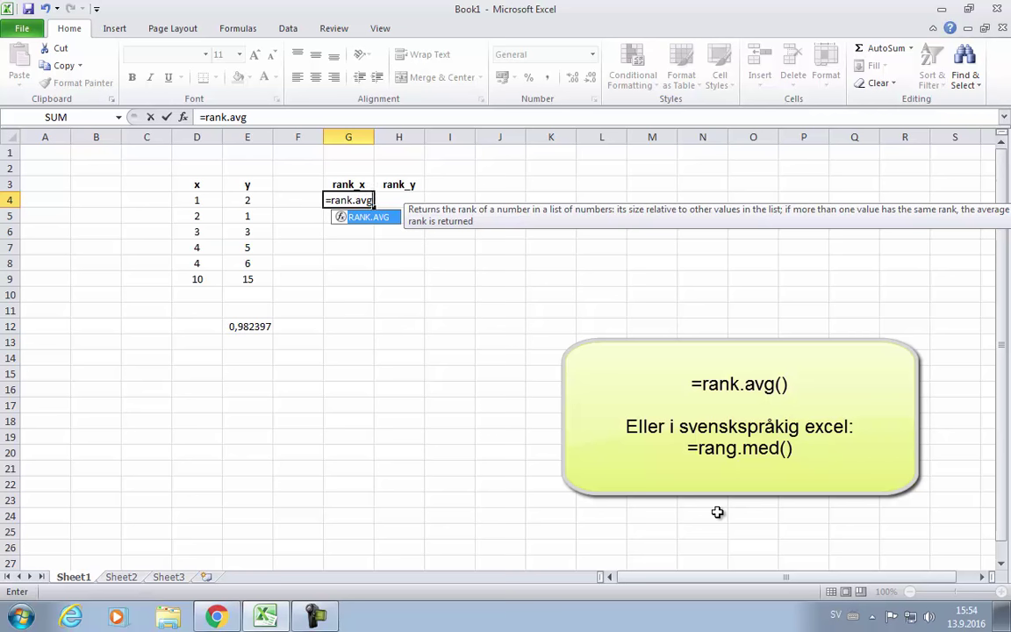
{"action": "type", "text": "()"}
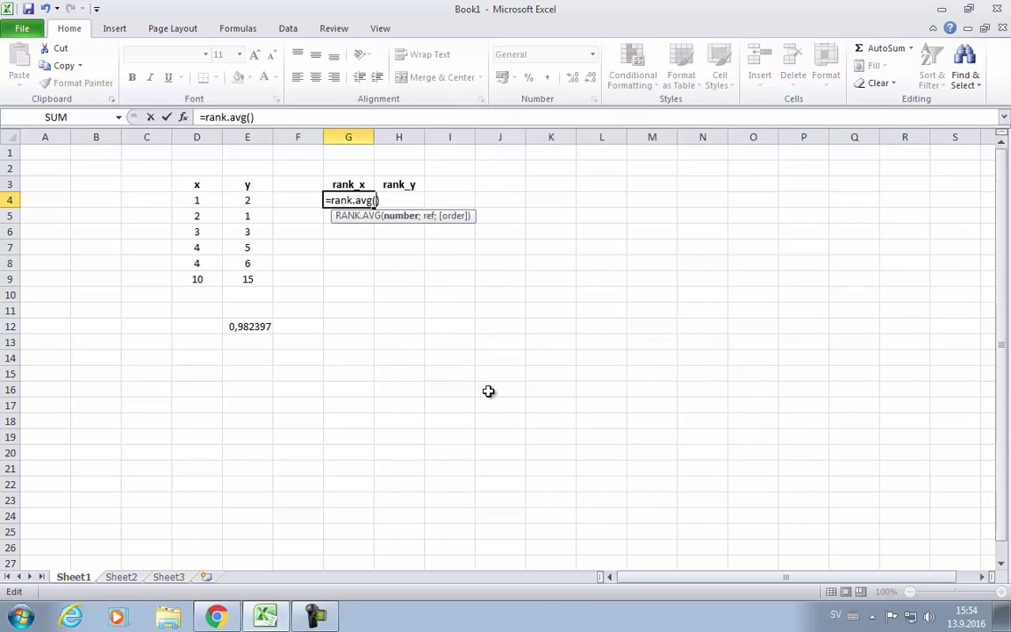
{"action": "left_click", "coordinate": [183, 117]}
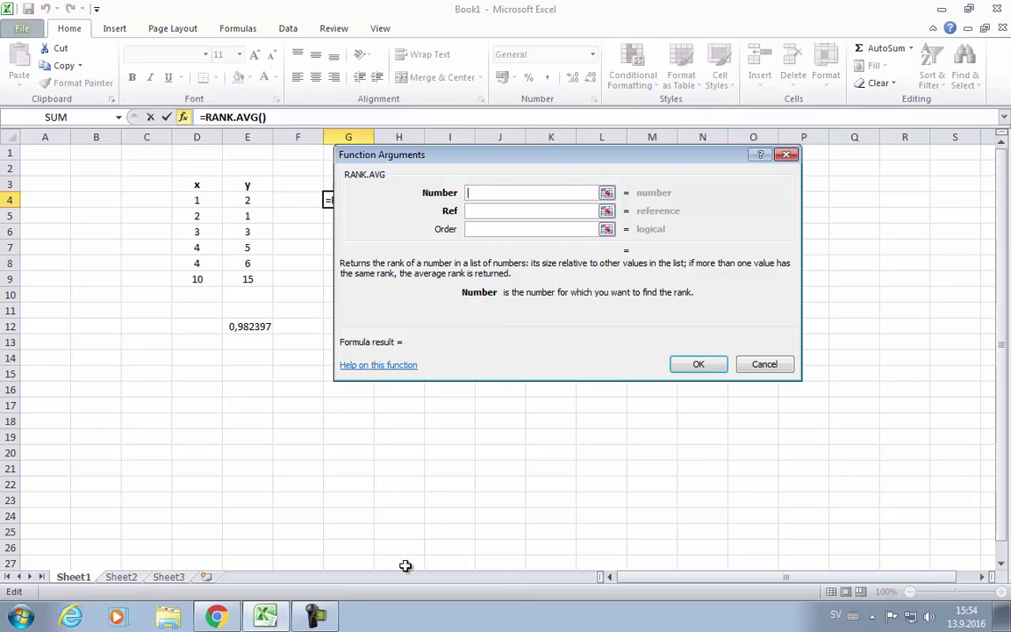
{"action": "left_click", "coordinate": [204, 199]}
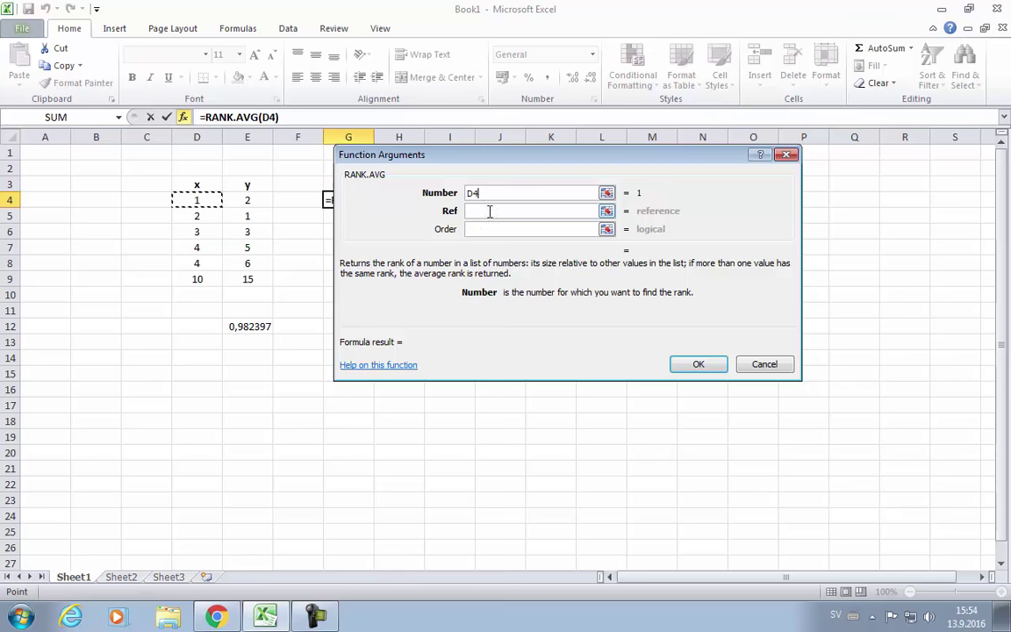
Step: Set the RANK.AVG Ref to D4:D9 and Order to 1, giving rank 1 in G4
{"action": "left_click", "coordinate": [474, 212]}
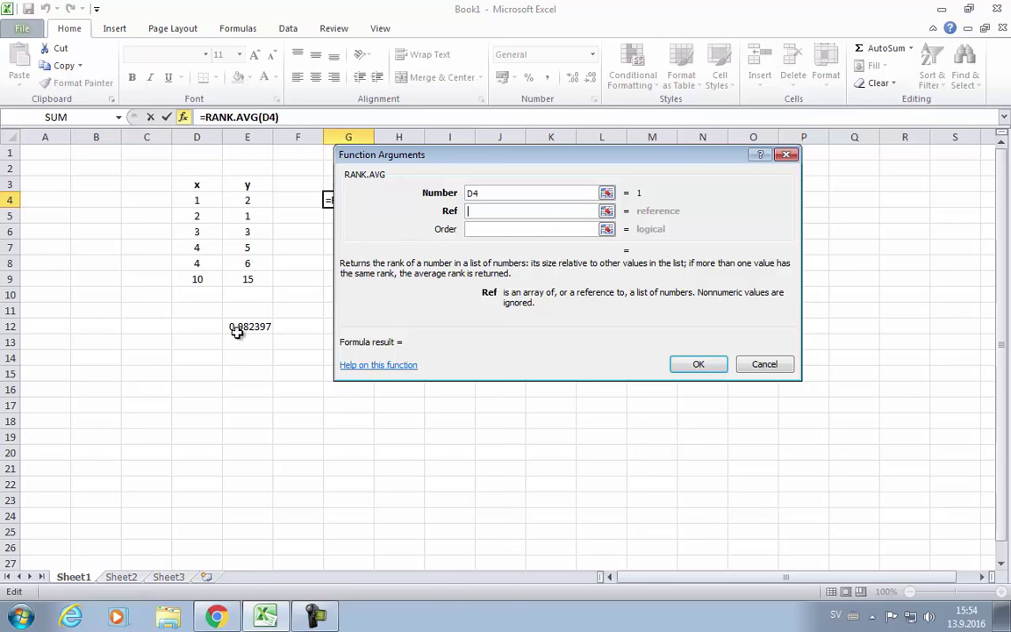
{"action": "left_click_drag", "start_coordinate": [196, 202], "coordinate": [203, 277]}
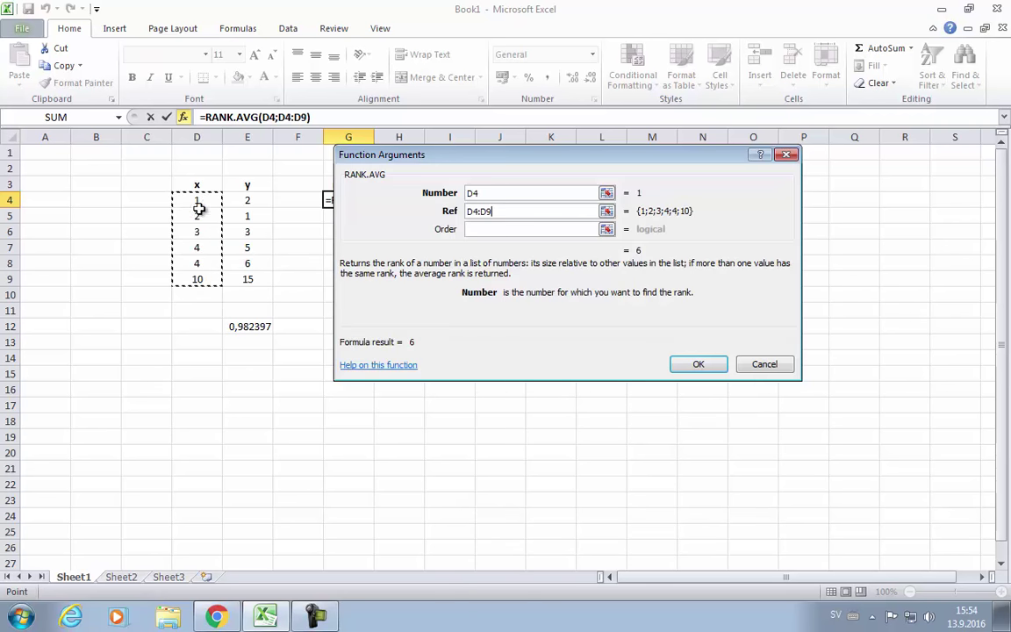
{"action": "left_click", "coordinate": [467, 230]}
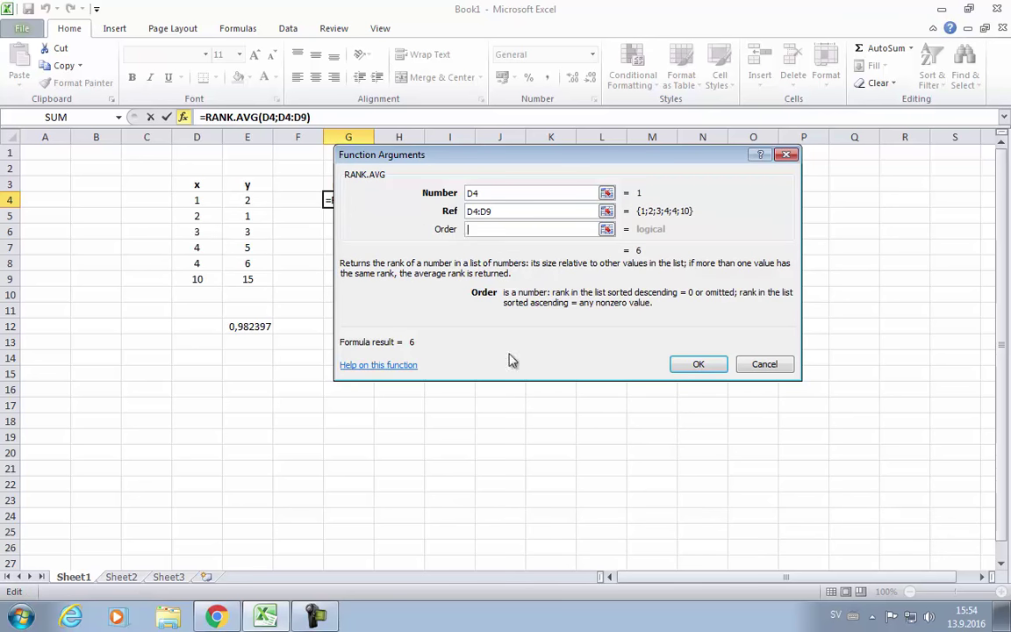
{"action": "type", "text": "1"}
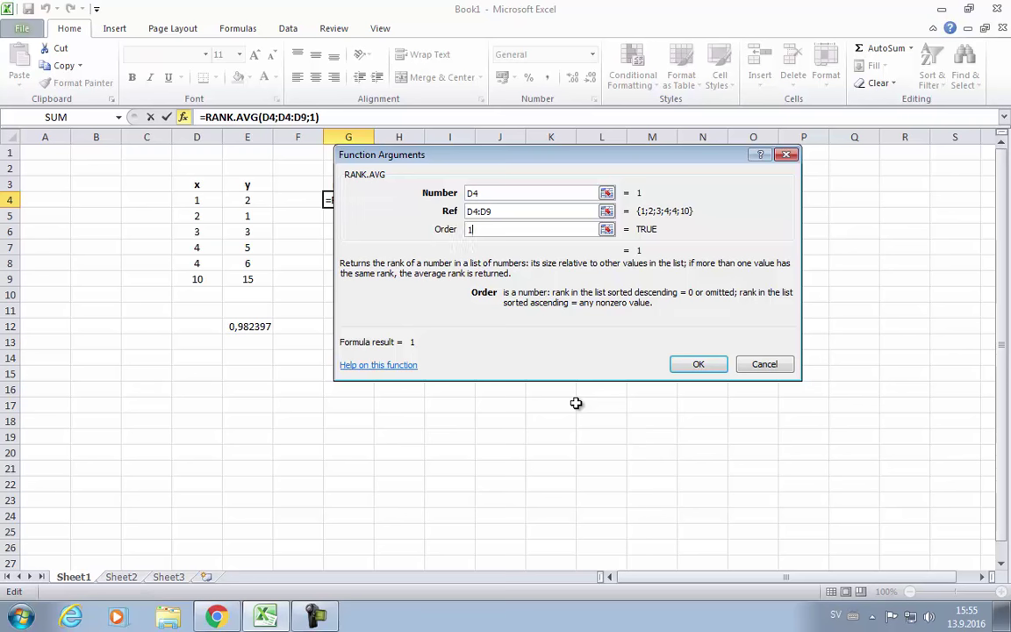
{"action": "key", "text": "Return"}
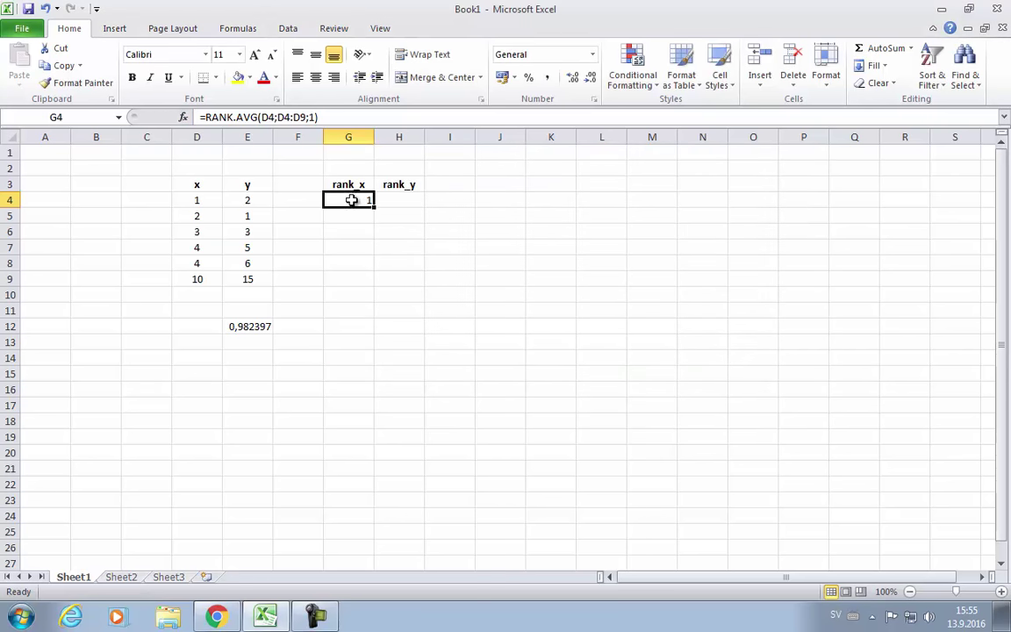
{"action": "left_click", "coordinate": [200, 202]}
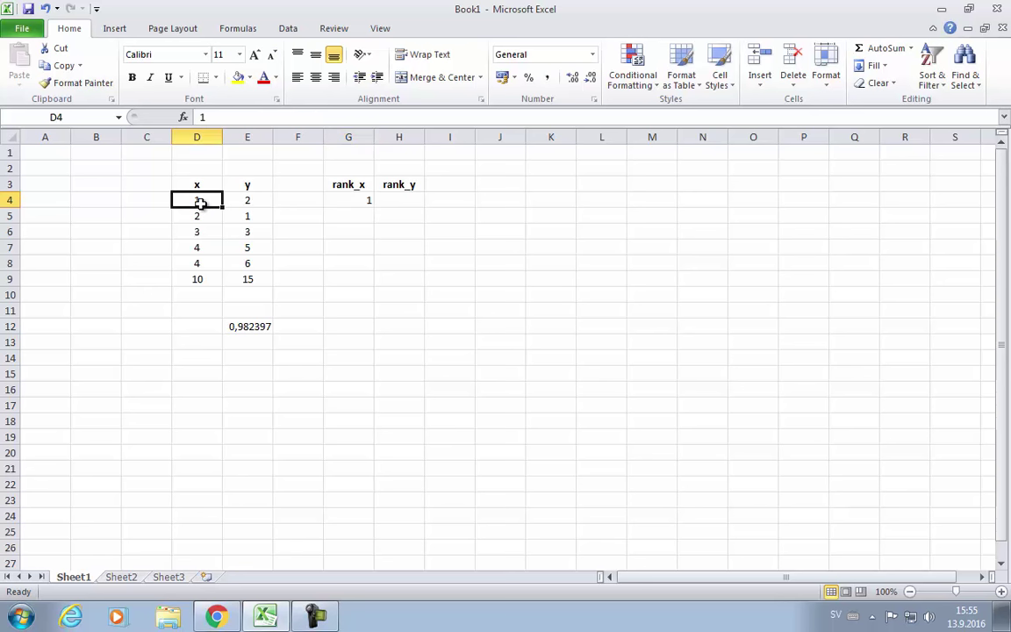
{"action": "left_click_drag", "start_coordinate": [200, 202], "coordinate": [202, 279]}
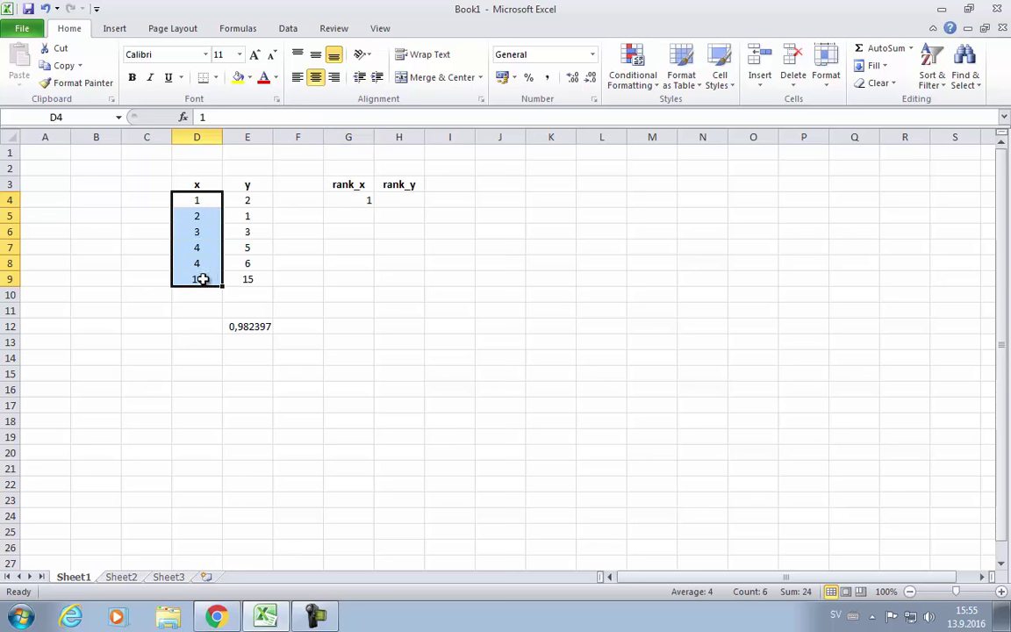
Step: Copy the rank_x formula from G4 into G5
{"action": "left_click", "coordinate": [362, 200]}
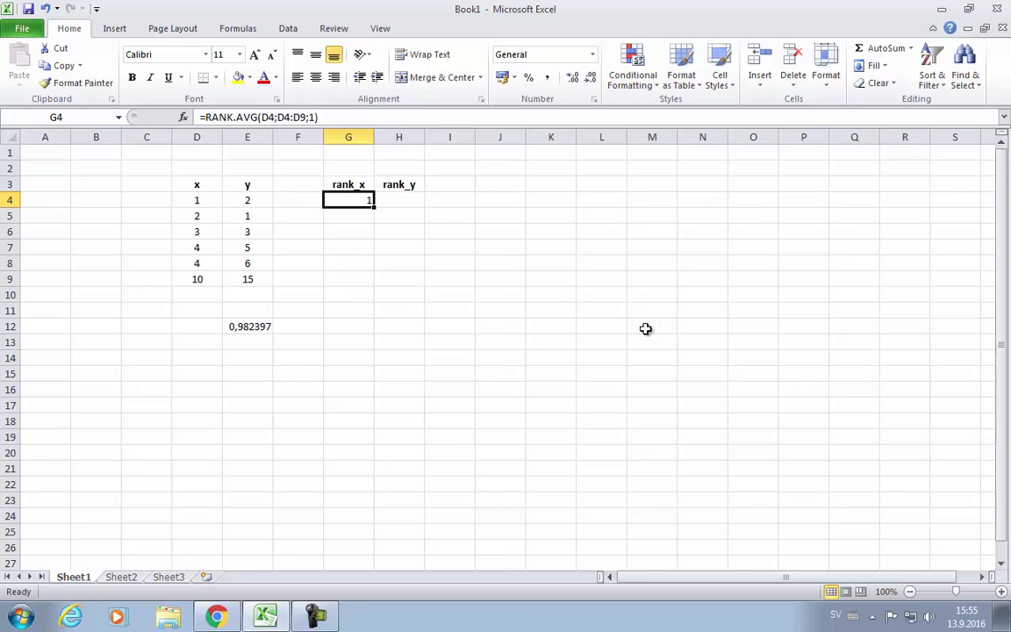
{"action": "key", "text": "Return"}
{"action": "left_click", "coordinate": [343, 198]}
{"action": "key", "text": "ctrl+c"}
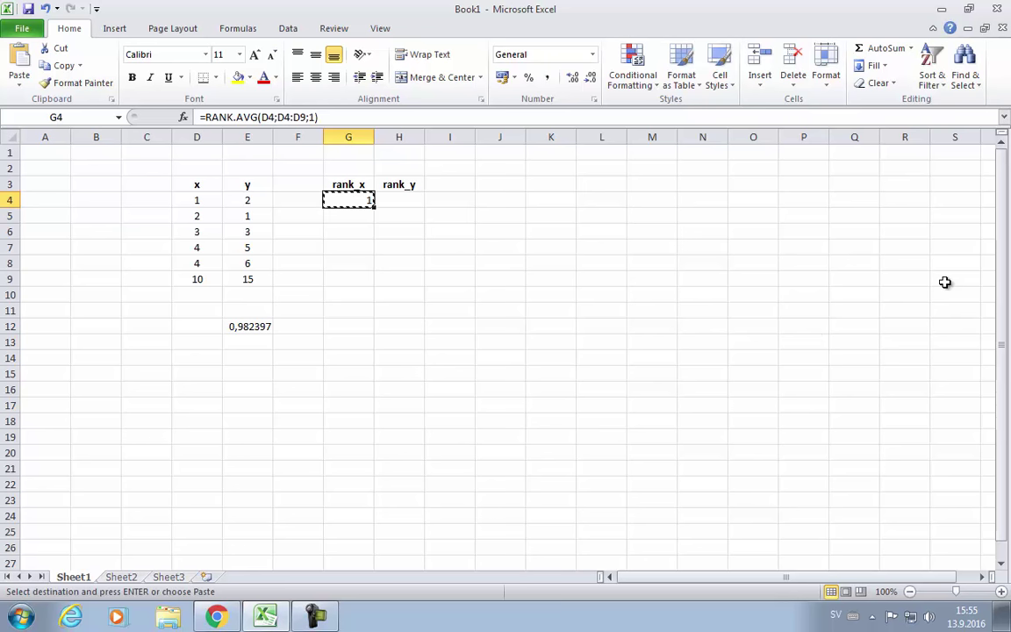
{"action": "key", "text": "Down"}
{"action": "key", "text": "ctrl+v"}
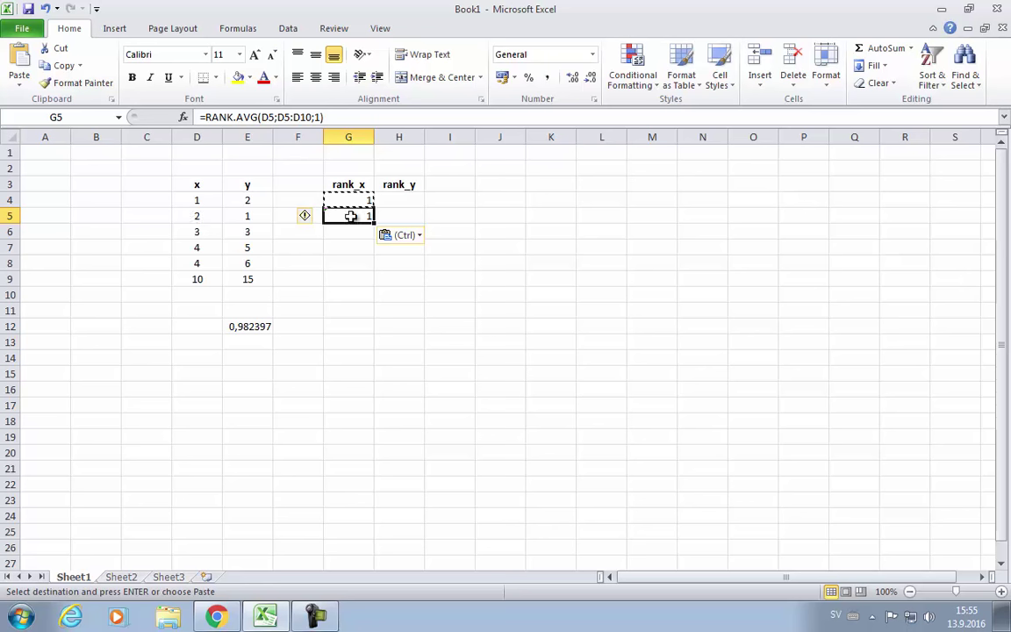
Step: Check that G5's range shifted to D5:D10, then reopen G4's RANK.AVG arguments
{"action": "left_click", "coordinate": [196, 216]}
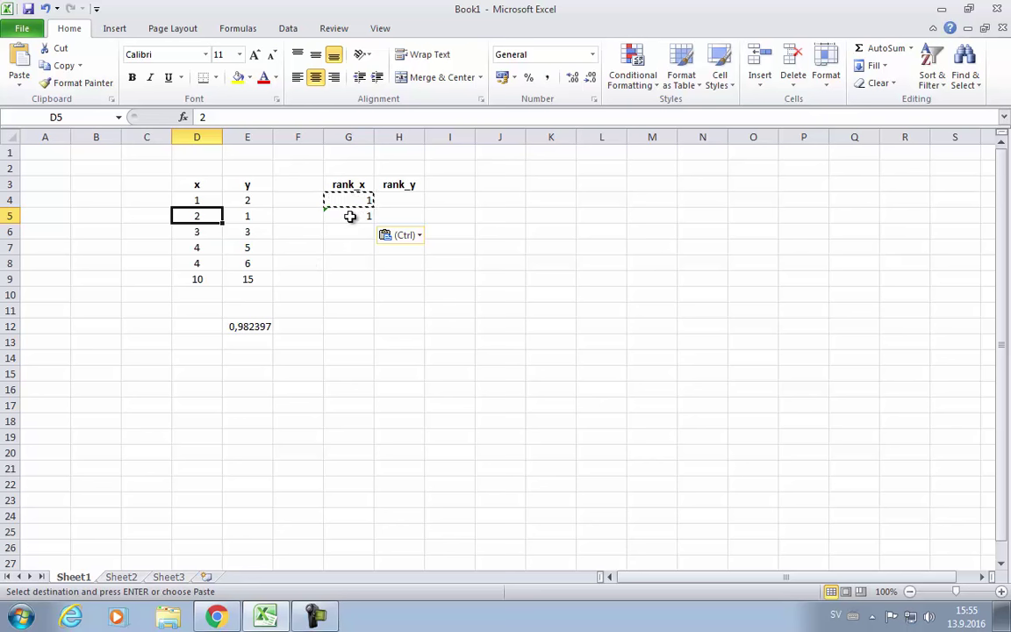
{"action": "left_click", "coordinate": [349, 216]}
{"action": "left_click", "coordinate": [180, 216]}
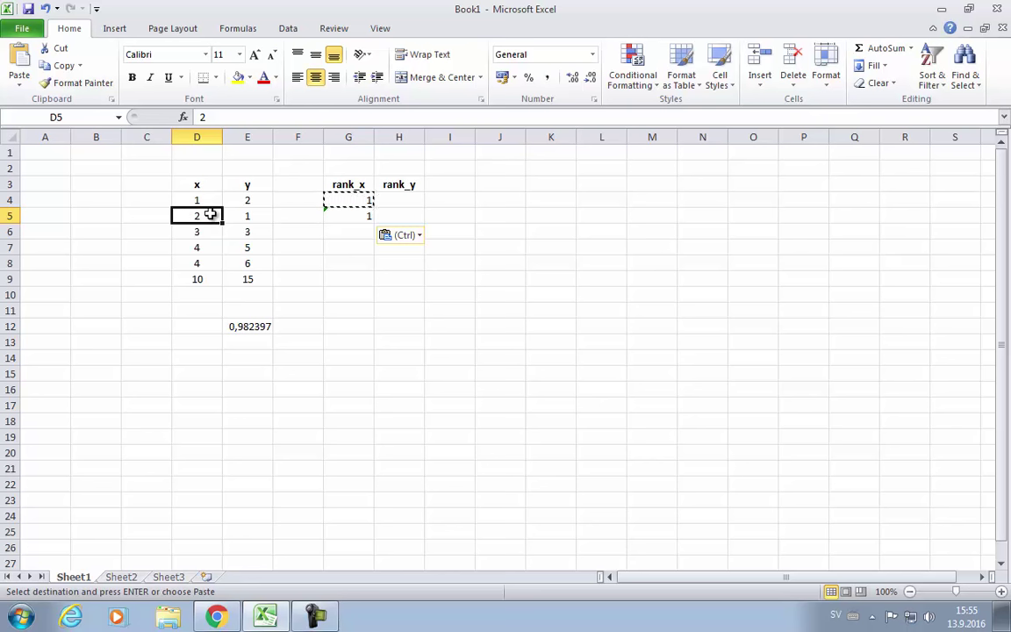
{"action": "left_click", "coordinate": [347, 204]}
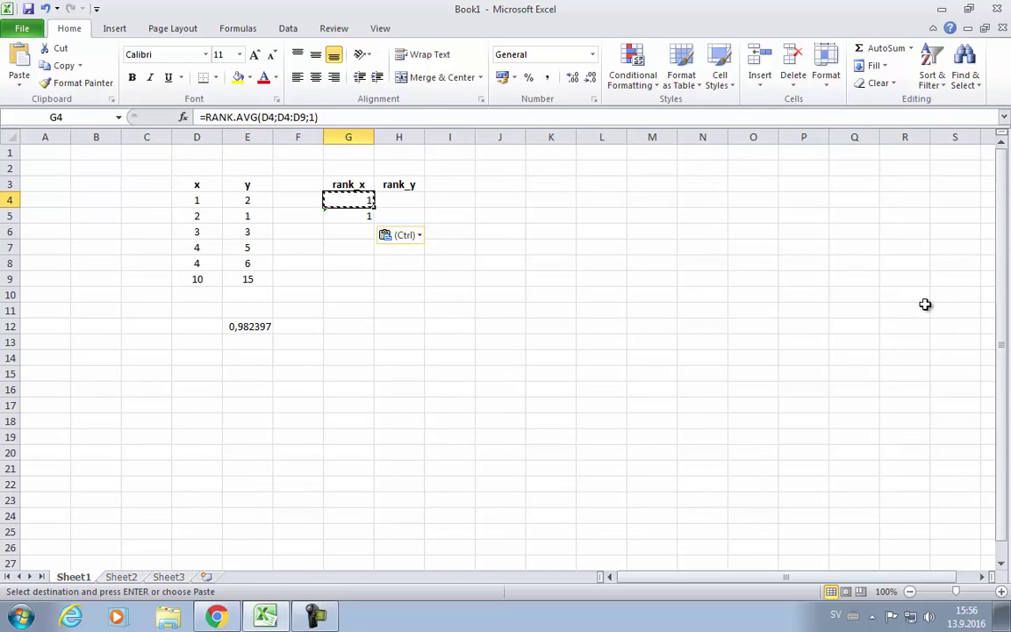
{"action": "left_click", "coordinate": [367, 212]}
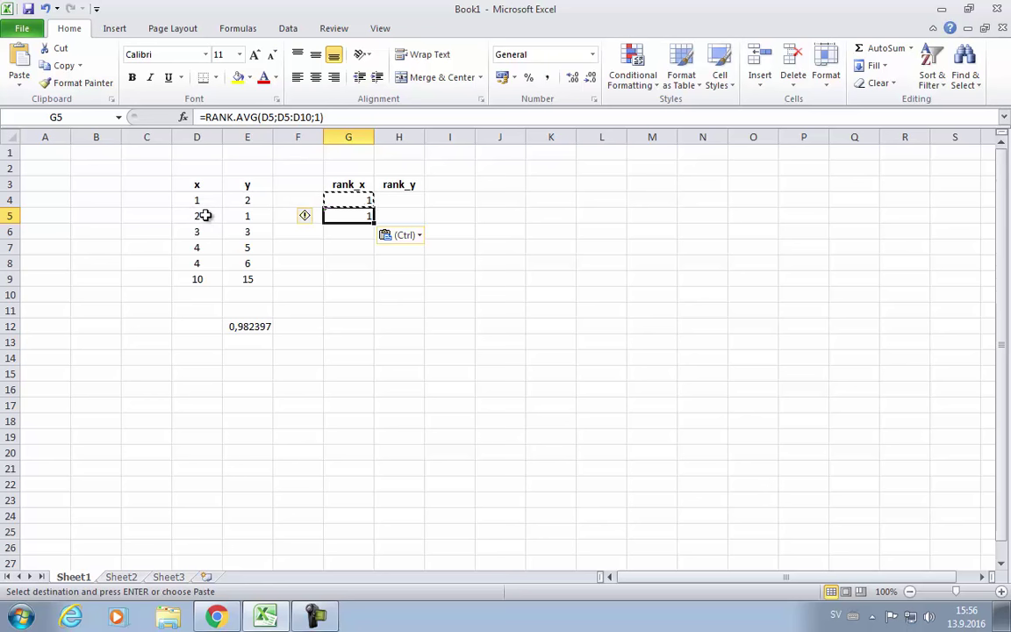
{"action": "left_click", "coordinate": [205, 216]}
{"action": "left_click_drag", "start_coordinate": [205, 216], "coordinate": [173, 268]}
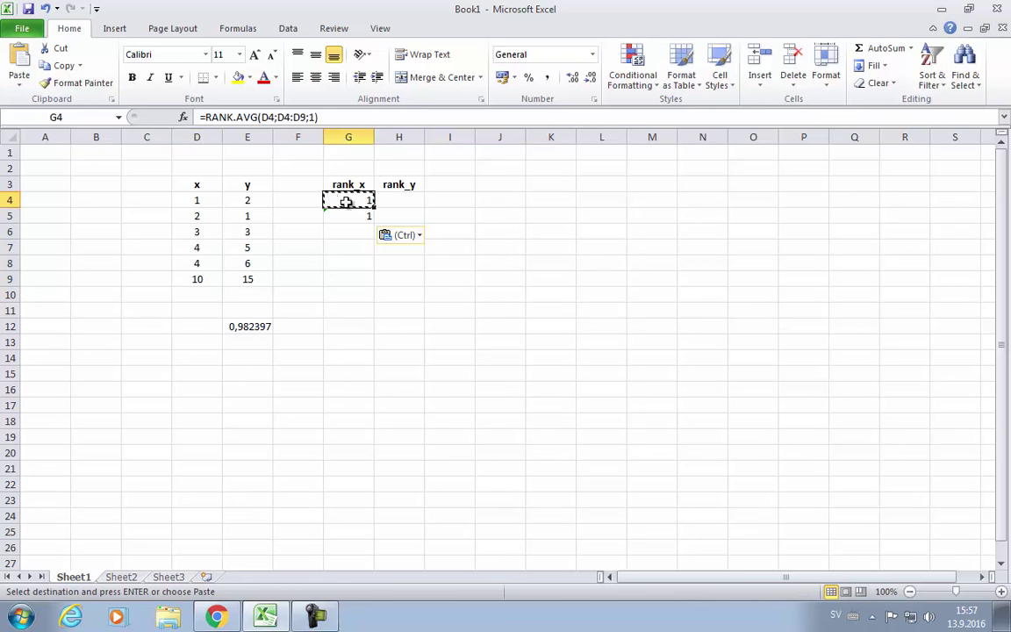
{"action": "left_click", "coordinate": [183, 116]}
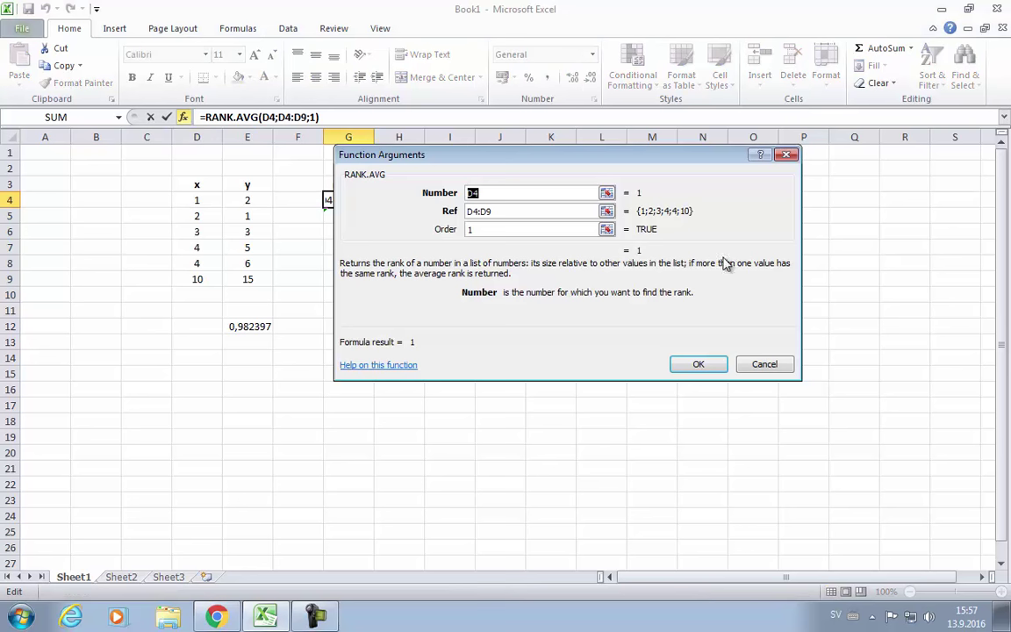
Step: Change the RANK.AVG Ref to D$4:D$9 so the range rows stay anchored
{"action": "left_click_drag", "start_coordinate": [723, 261], "coordinate": [684, 354]}
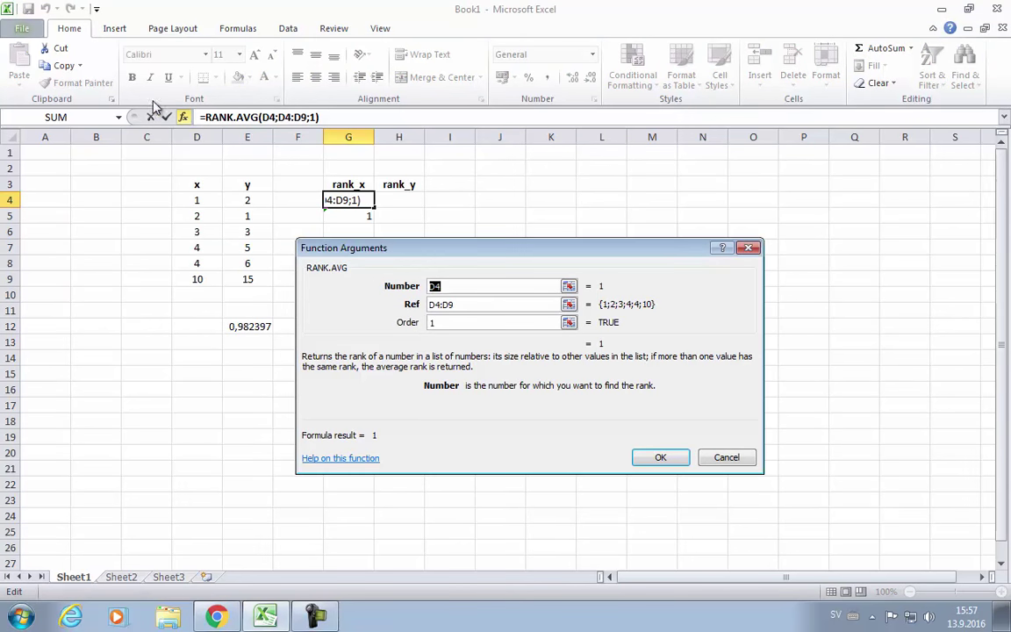
{"action": "left_click", "coordinate": [433, 305]}
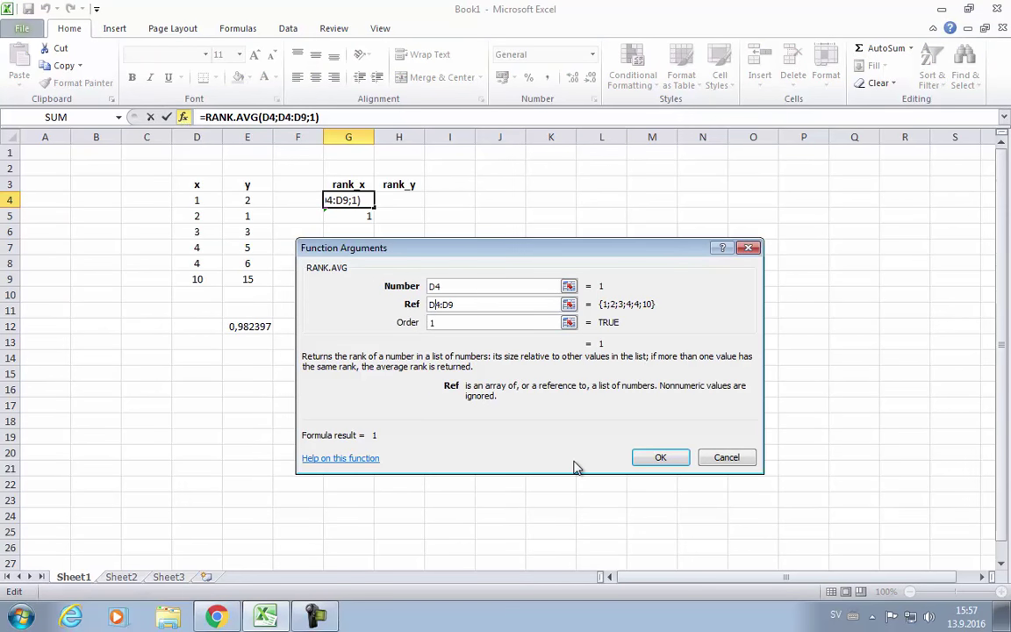
{"action": "type", "text": "$4:D"}
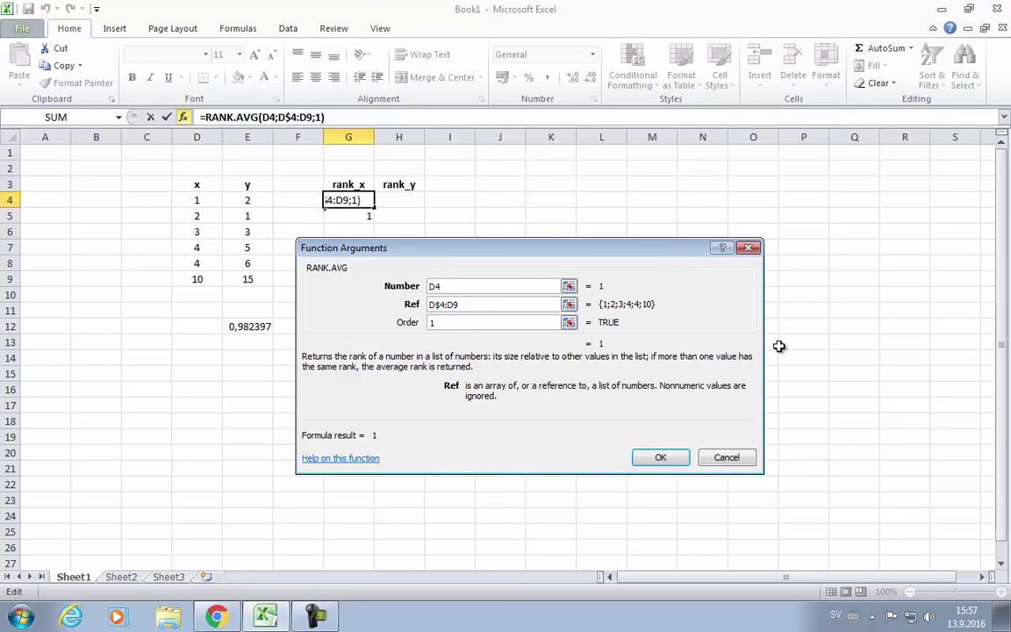
{"action": "type", "text": "$"}
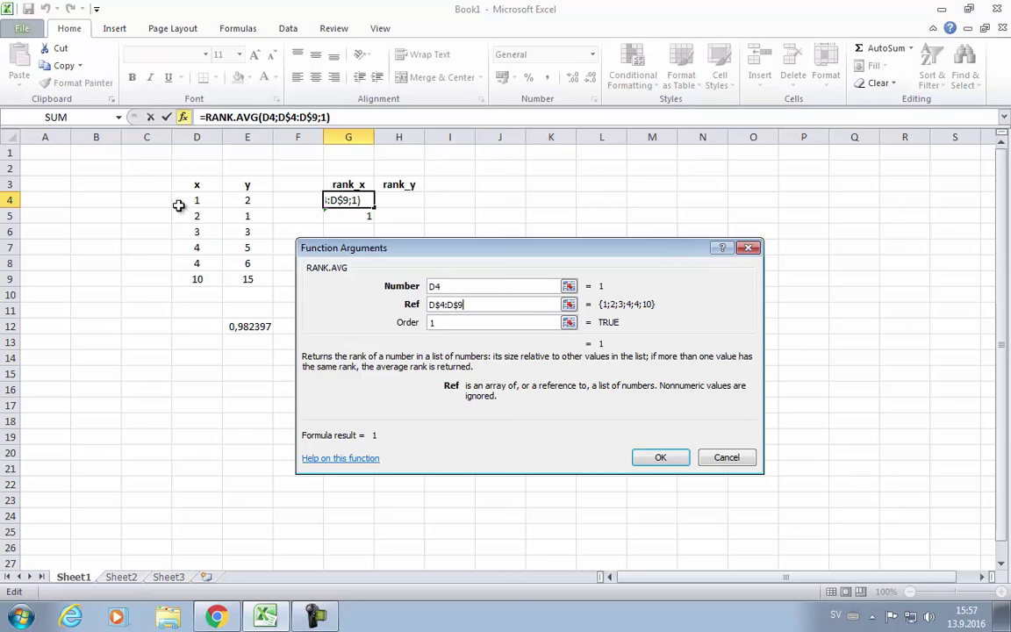
{"action": "left_click", "coordinate": [7, 200]}
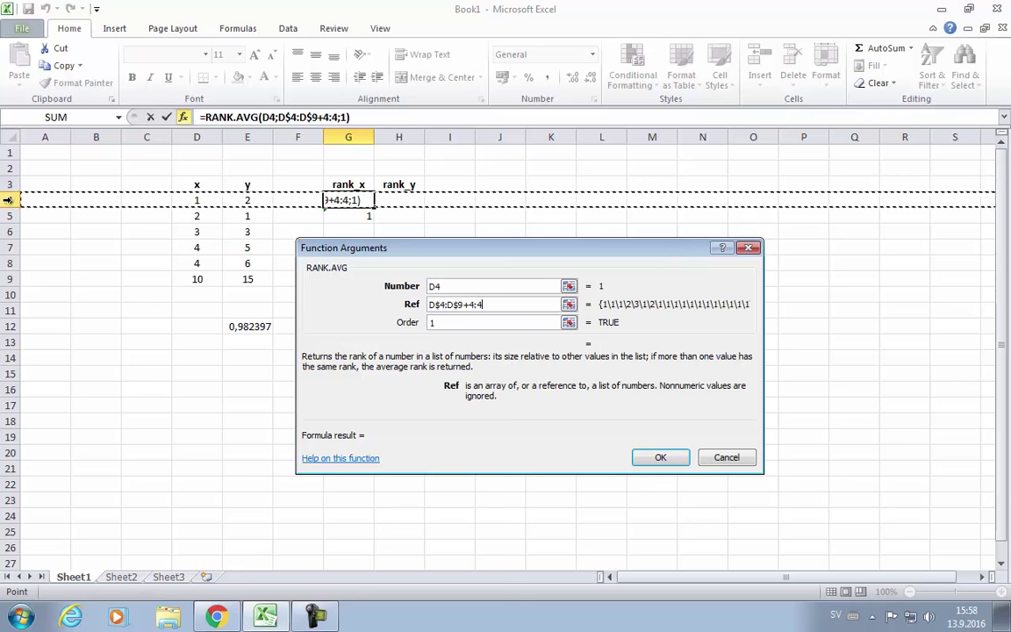
{"action": "left_click", "coordinate": [4, 278]}
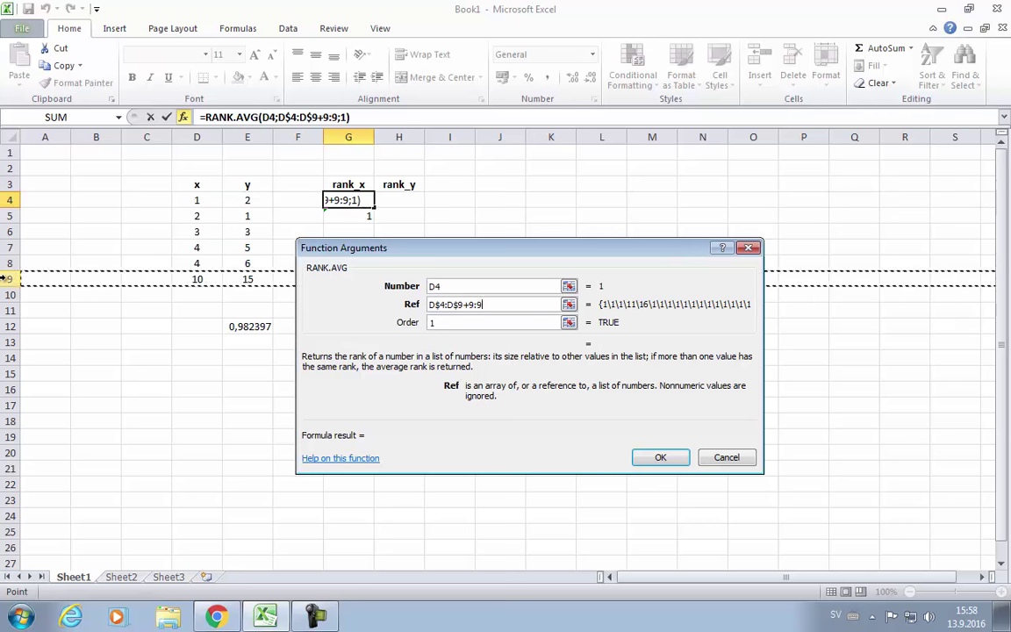
{"action": "left_click_drag", "start_coordinate": [463, 305], "coordinate": [490, 304]}
{"action": "key", "text": "Delete"}
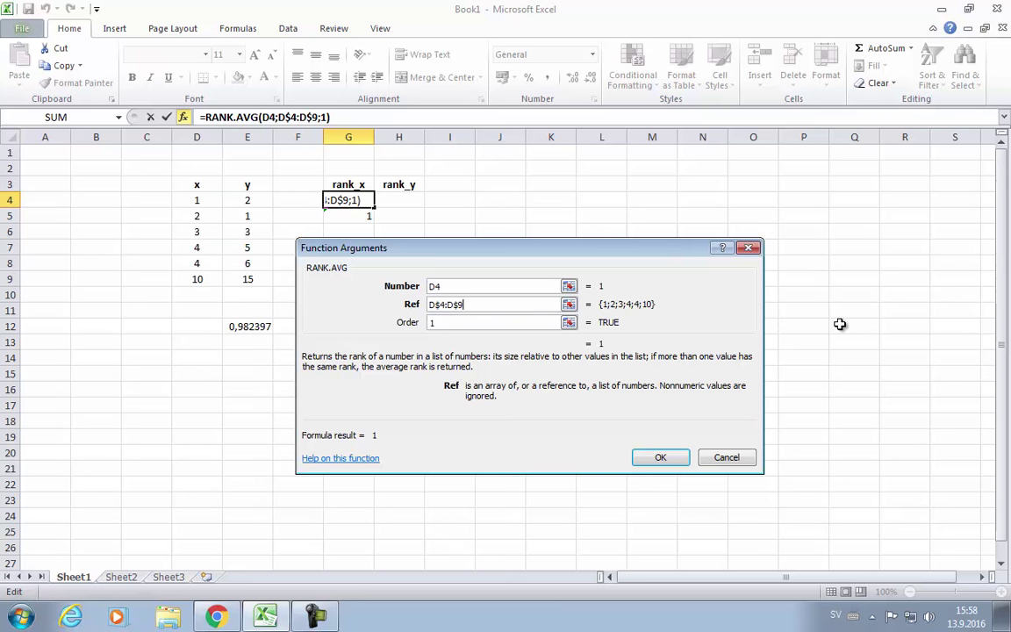
Step: Confirm the anchored formula and fill rank_x down G4:G9, giving 1, 2, 3, 4,5, 4,5, 6
{"action": "left_click", "coordinate": [660, 457]}
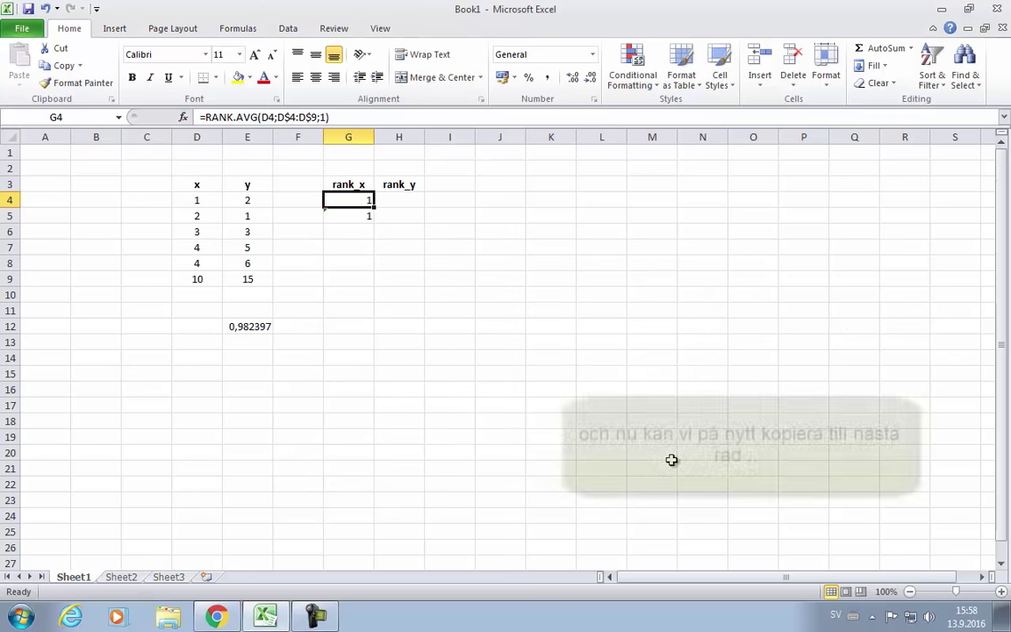
{"action": "key", "text": "ctrl+c"}
{"action": "key", "text": "Down"}
{"action": "key", "text": "Down"}
{"action": "key", "text": "ctrl+v"}
{"action": "key", "text": "Down"}
{"action": "key", "text": "ctrl+v"}
{"action": "key", "text": "Down"}
{"action": "key", "text": "ctrl+v"}
{"action": "key", "text": "Down"}
{"action": "key", "text": "ctrl+v"}
{"action": "key", "text": "Down"}
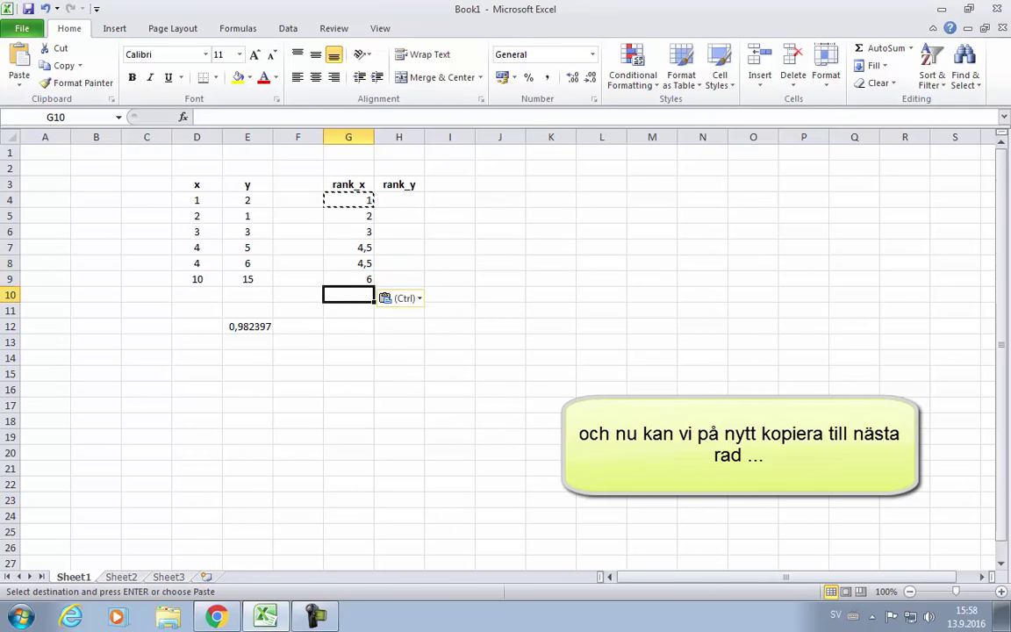
Step: Paste the rank formula into H4:H9 to compute the rank_y values
{"action": "left_click", "coordinate": [333, 199]}
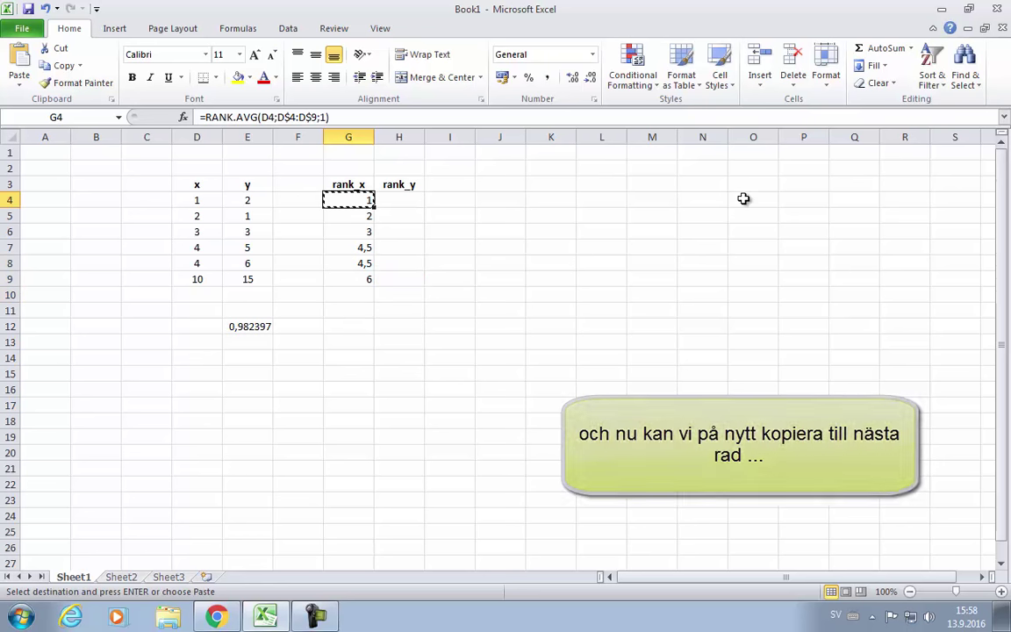
{"action": "left_click", "coordinate": [418, 208]}
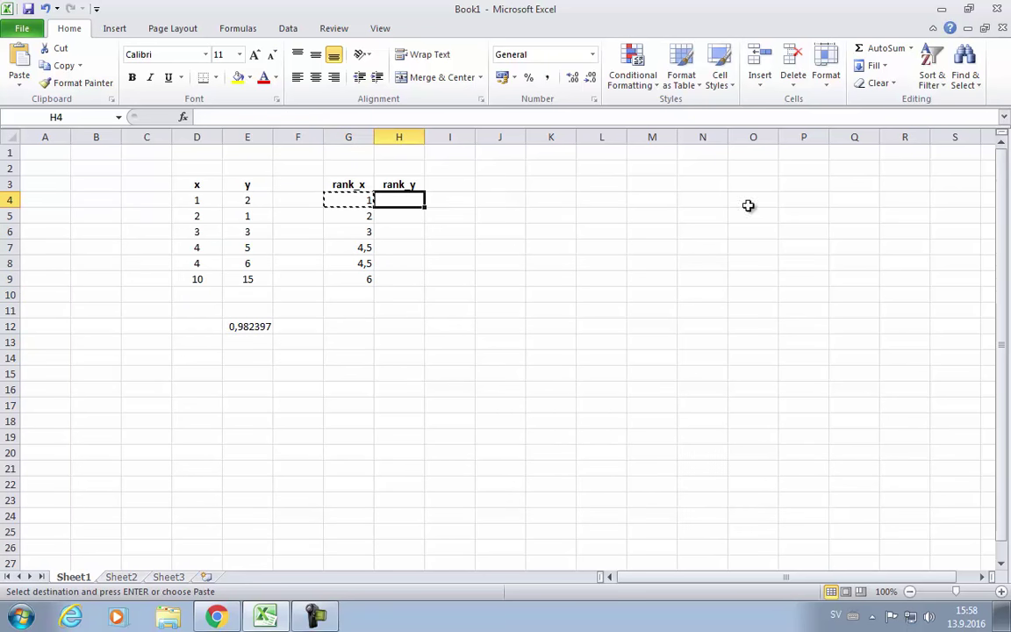
{"action": "key", "text": "ctrl+v"}
{"action": "left_click", "coordinate": [399, 217]}
{"action": "left_click_drag", "start_coordinate": [400, 217], "coordinate": [399, 279]}
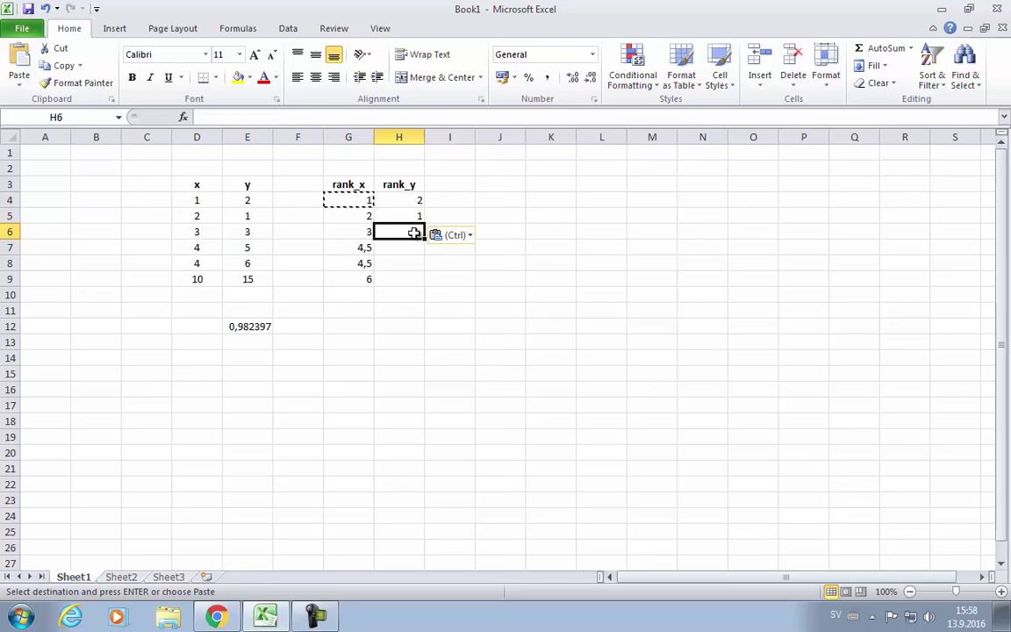
{"action": "key", "text": "Return"}
{"action": "left_click", "coordinate": [550, 325]}
Step: Copy the CORREL formula from E12 to H12, giving the rank correlation 0,927634
{"action": "left_click", "coordinate": [399, 332]}
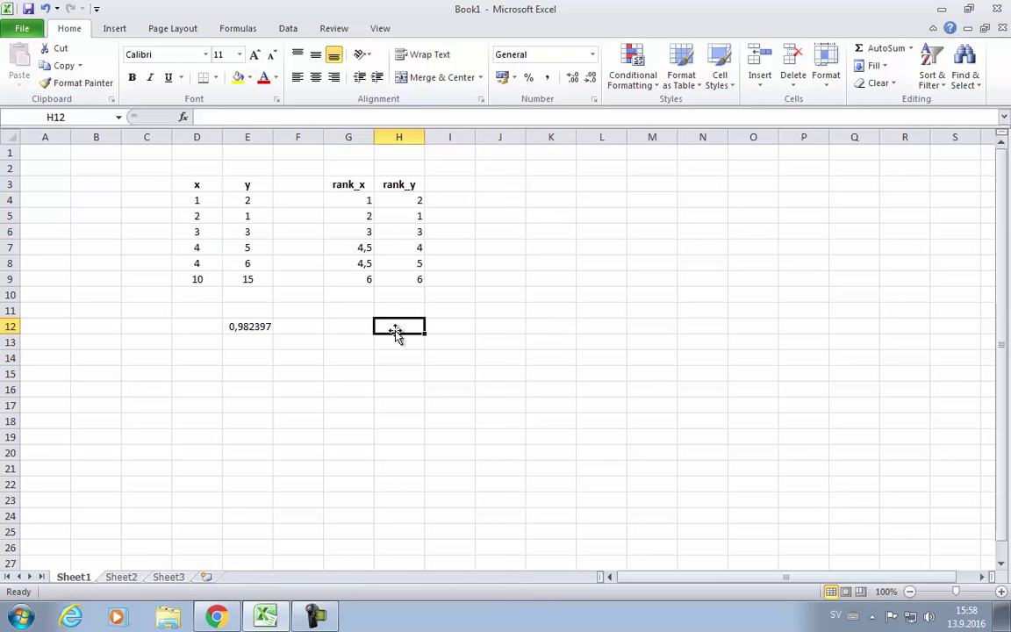
{"action": "left_click", "coordinate": [247, 327]}
{"action": "key", "text": "ctrl+c"}
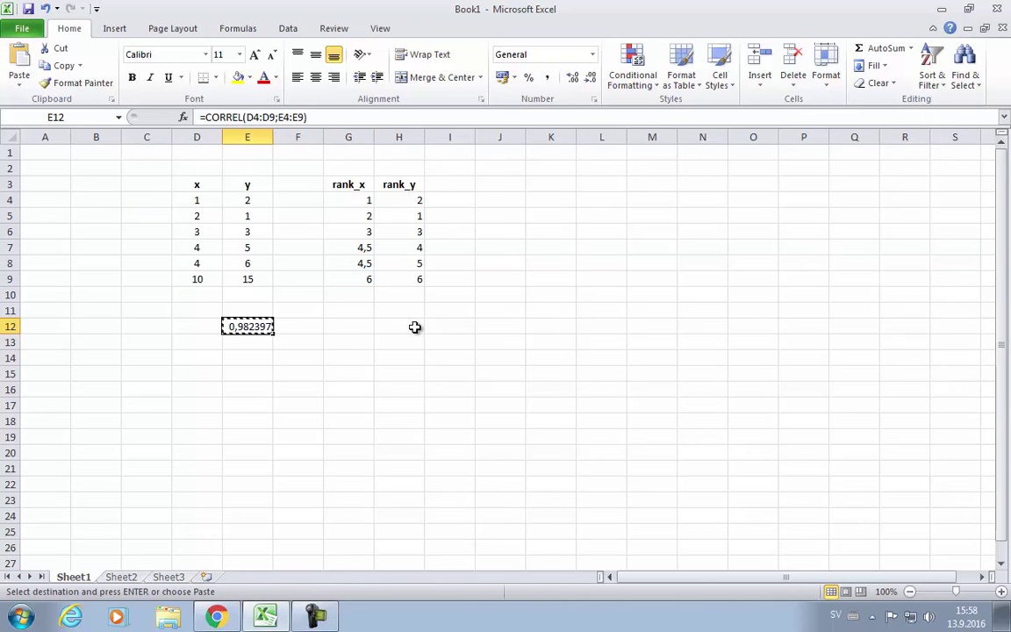
{"action": "left_click", "coordinate": [399, 326]}
{"action": "key", "text": "Return"}
{"action": "left_click", "coordinate": [499, 326]}
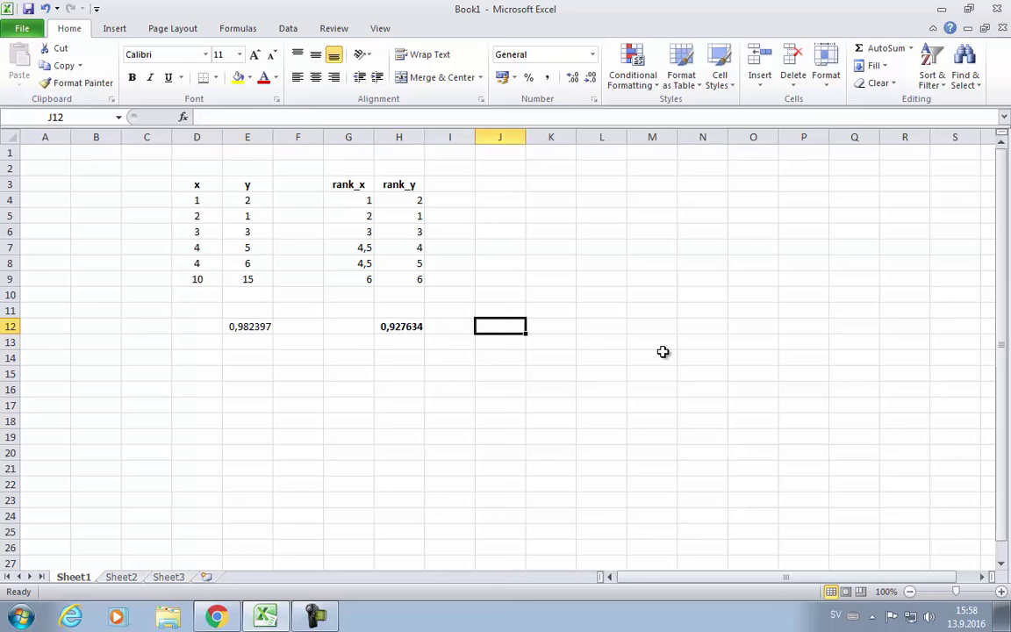